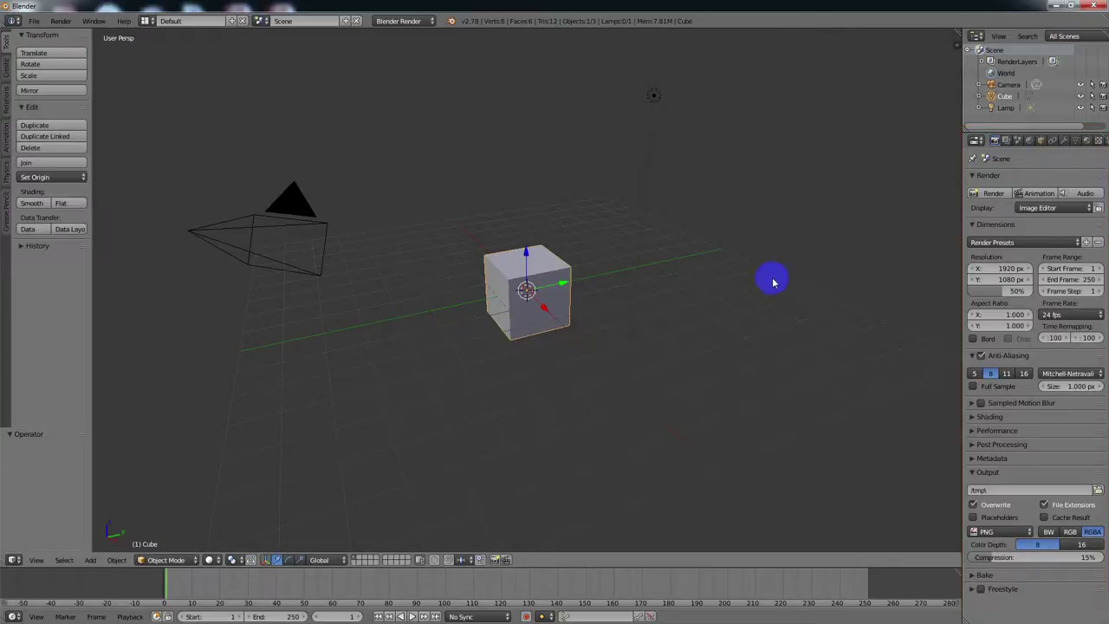
# Place the 3D cursor on the empty grid area beside the cube and select the camera.
pyautogui.click(693, 304)
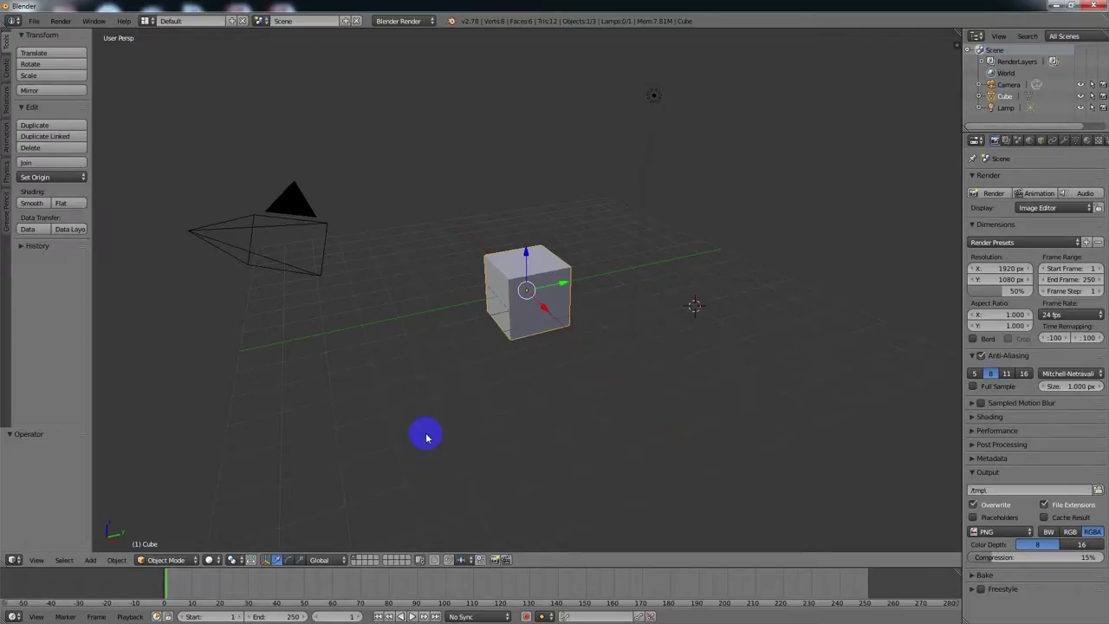
pyautogui.rightClick(258, 260)
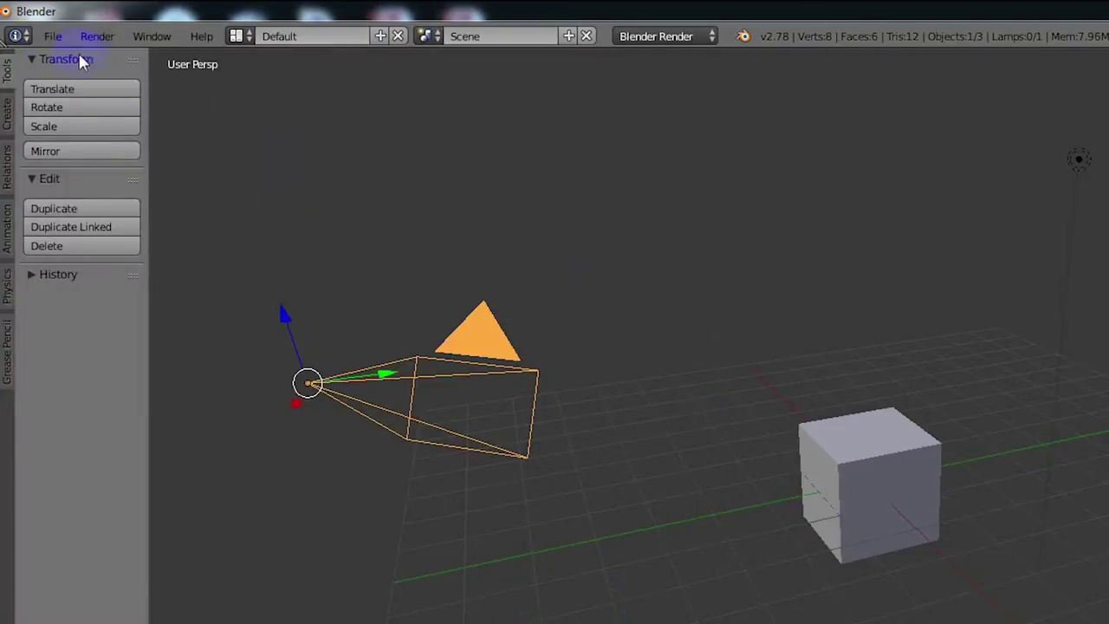
# Examine the available file commands, screen layouts and render engines, keeping the Default layout and Blender Render.
pyautogui.click(47, 37)
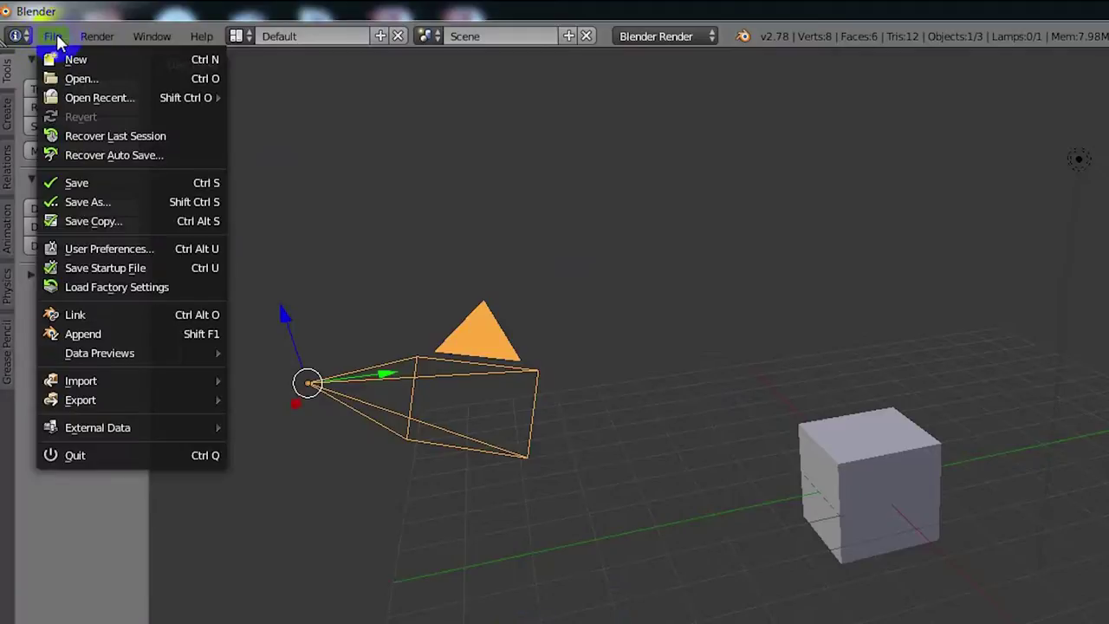
pyautogui.click(57, 36)
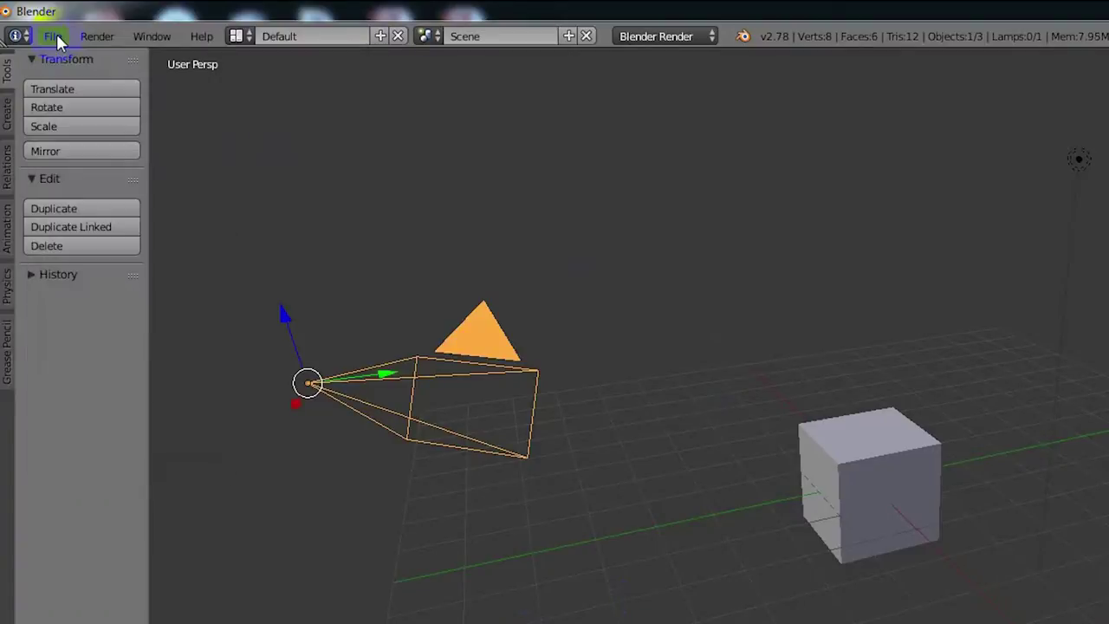
pyautogui.click(239, 34)
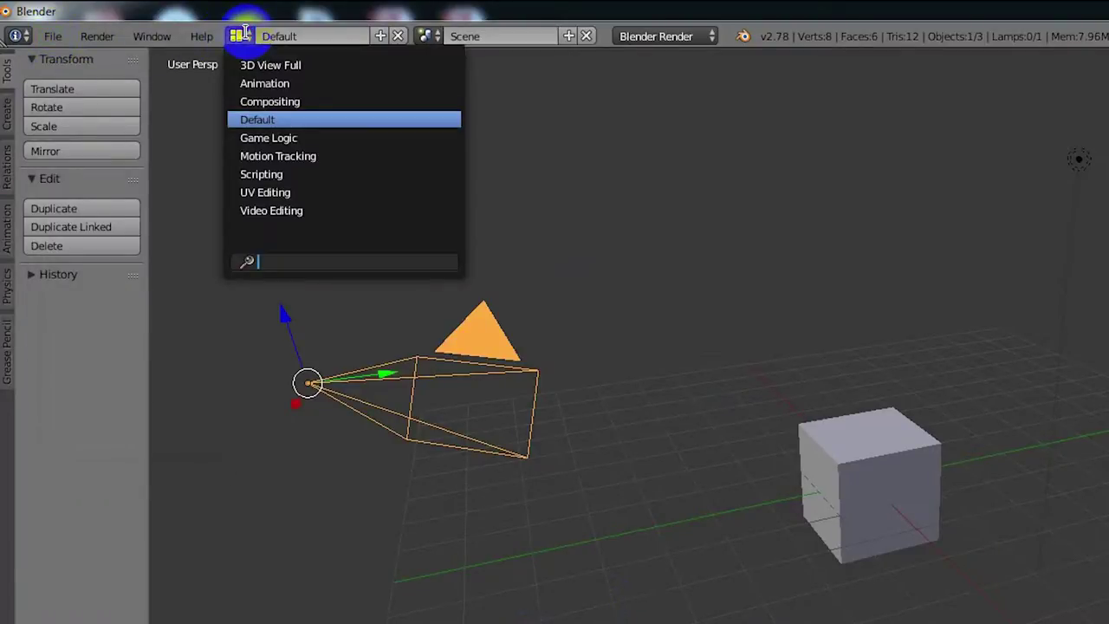
pyautogui.click(247, 35)
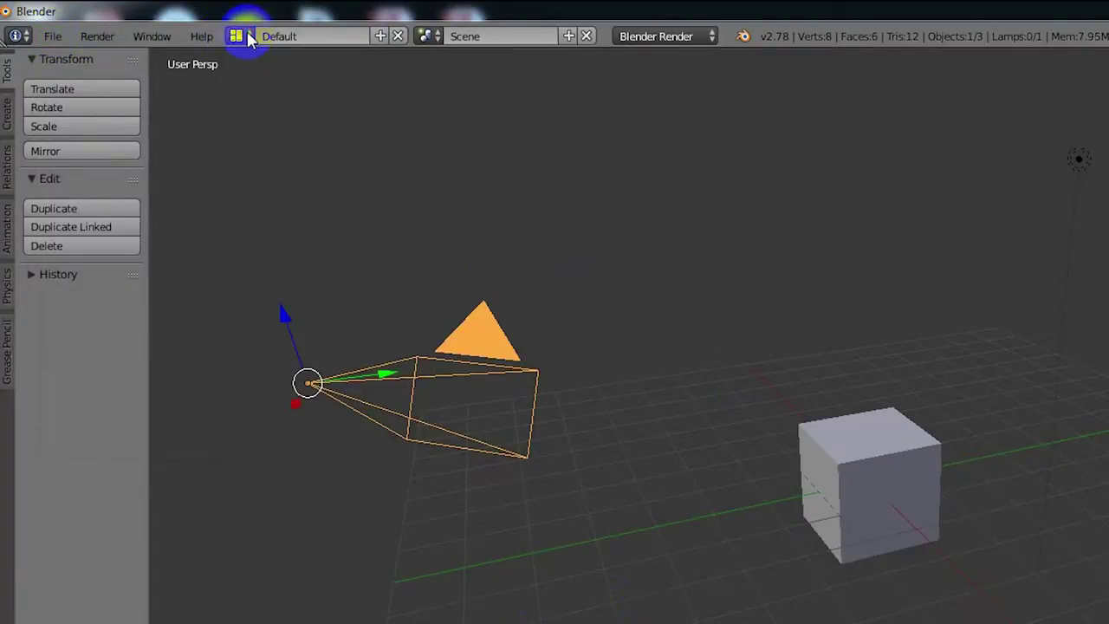
pyautogui.click(712, 38)
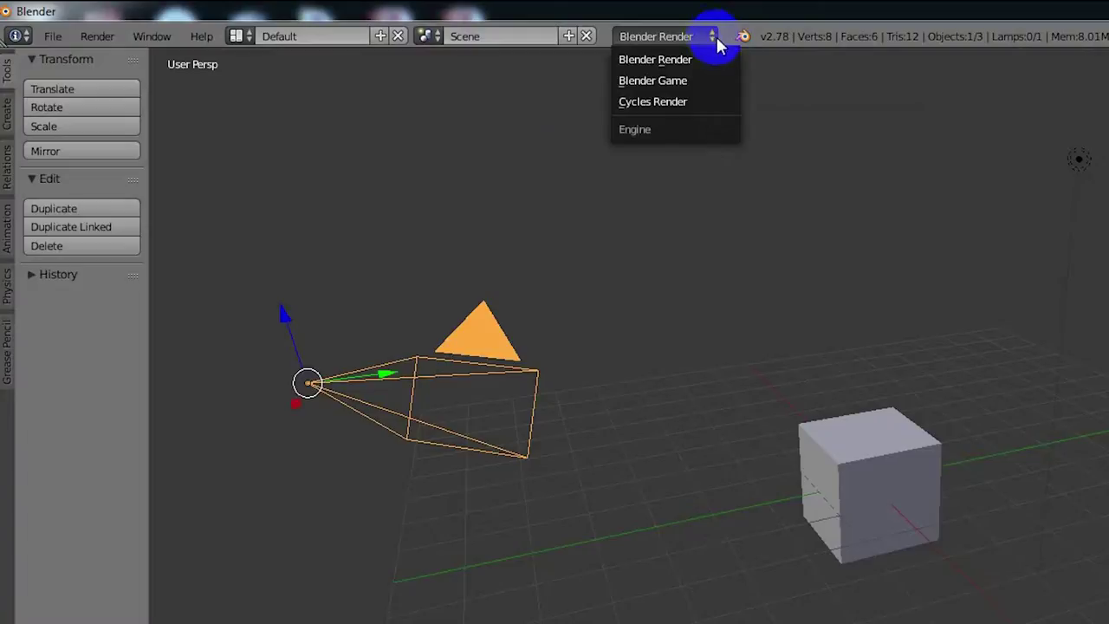
pyautogui.click(726, 48)
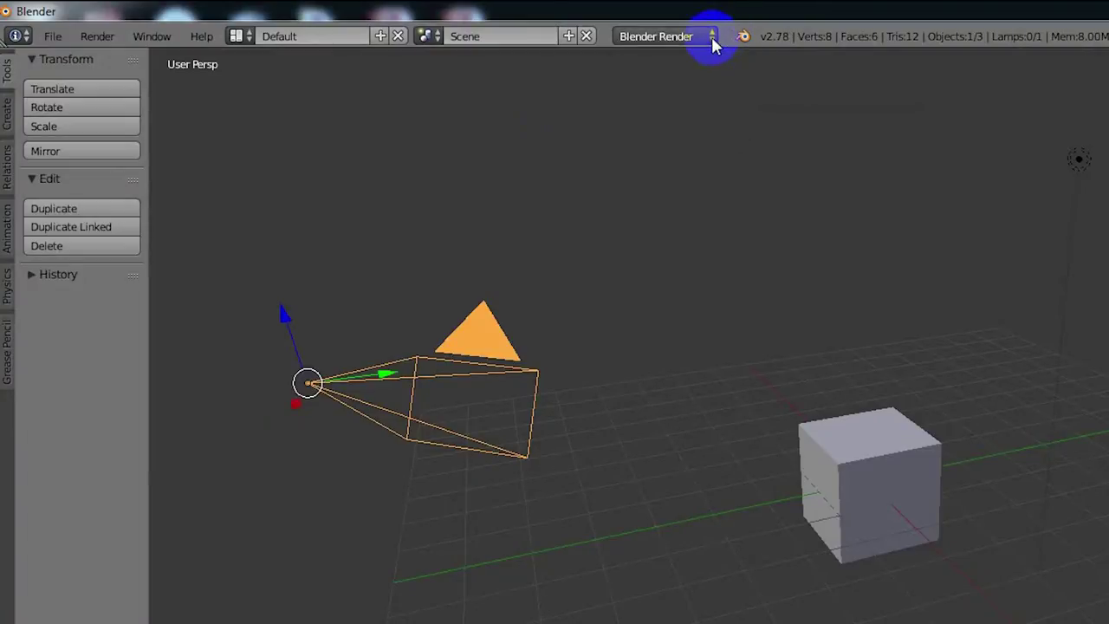
pyautogui.click(712, 38)
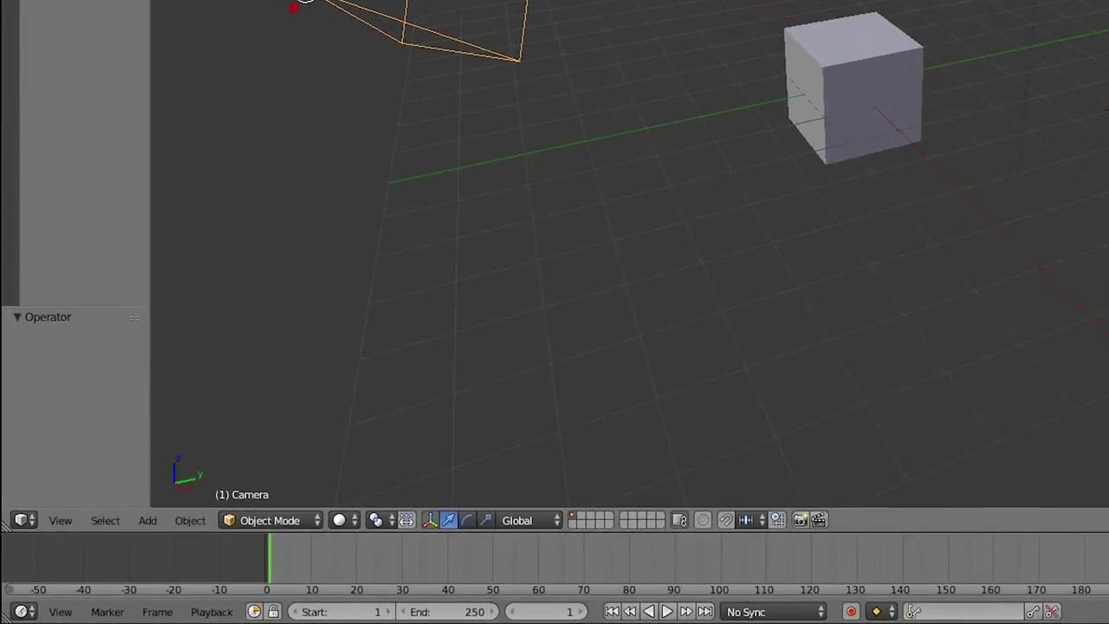
pyautogui.click(61, 521)
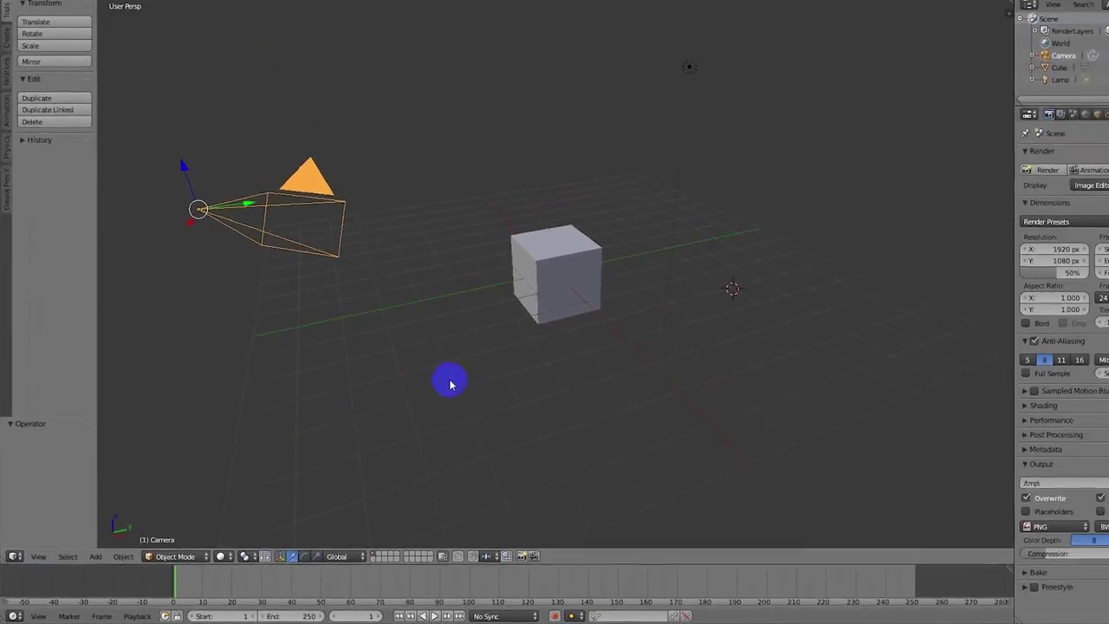
# View the scene from the front and the right side, ending in an orthographic front view.
pyautogui.press('KP_1')
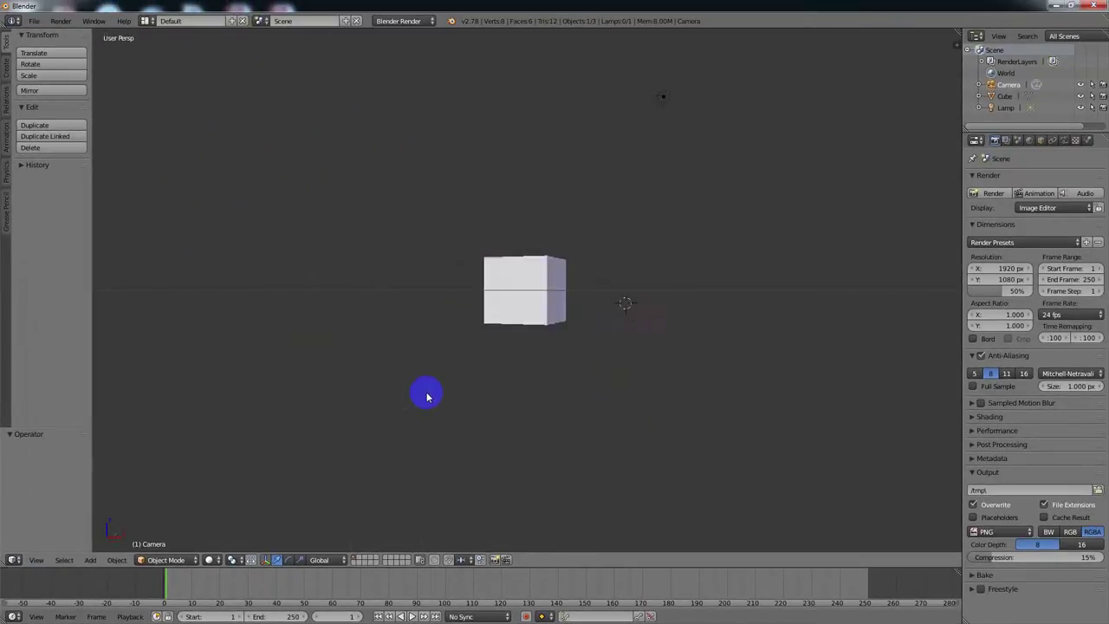
pyautogui.press('KP_3')
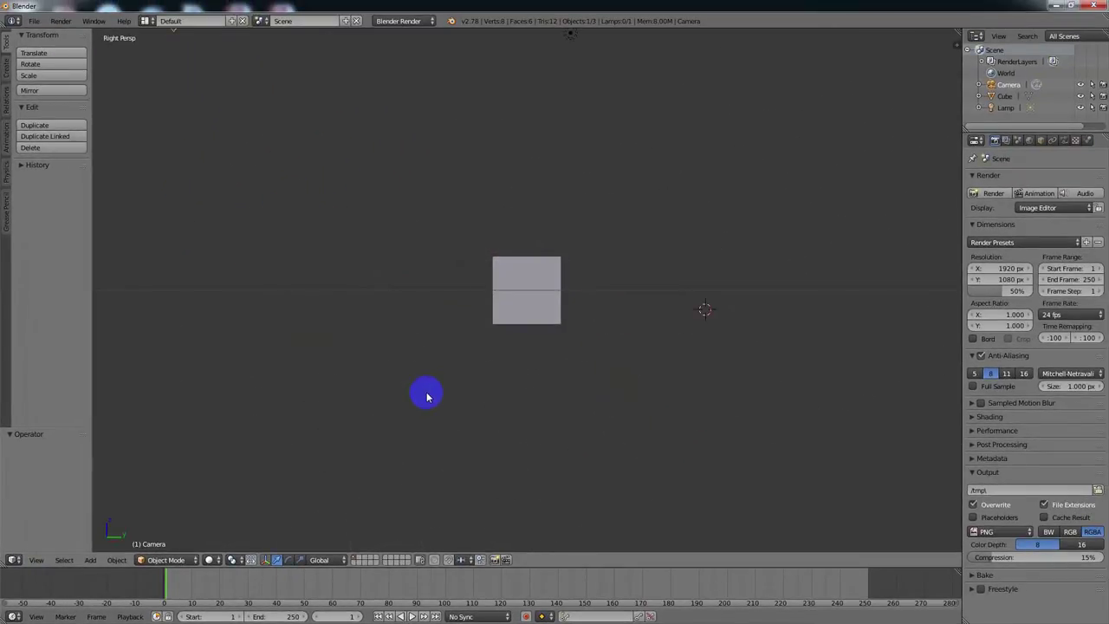
pyautogui.press('KP_1')
pyautogui.press('KP_5')
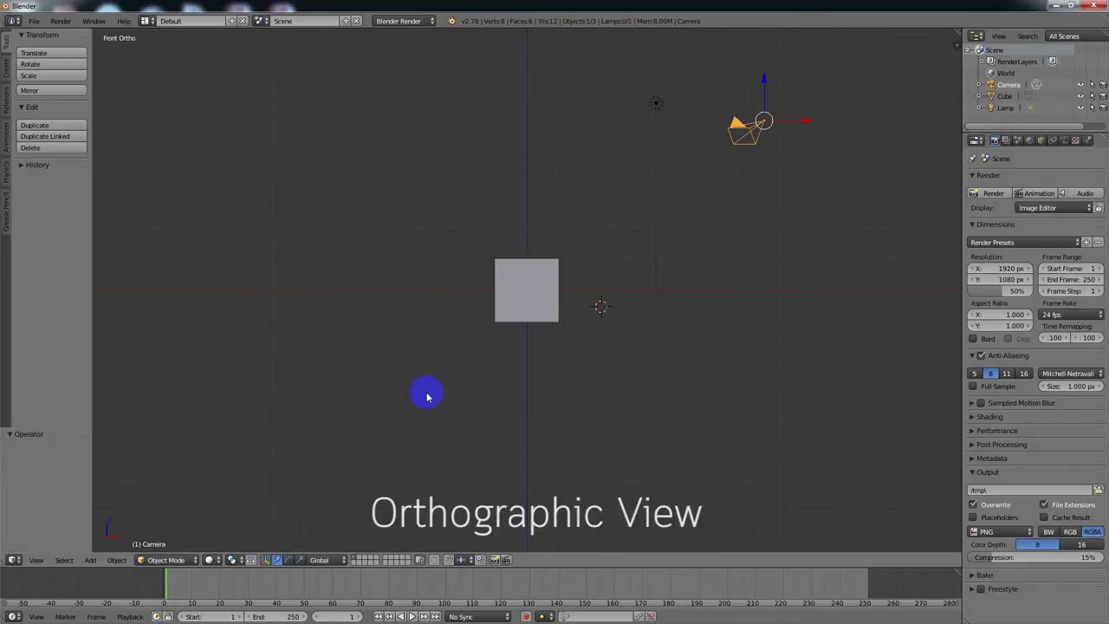
# Return to an angled perspective view and inspect the cube from near, far and another side.
pyautogui.moveTo(424, 391); pyautogui.dragTo(664, 354, button='middle')
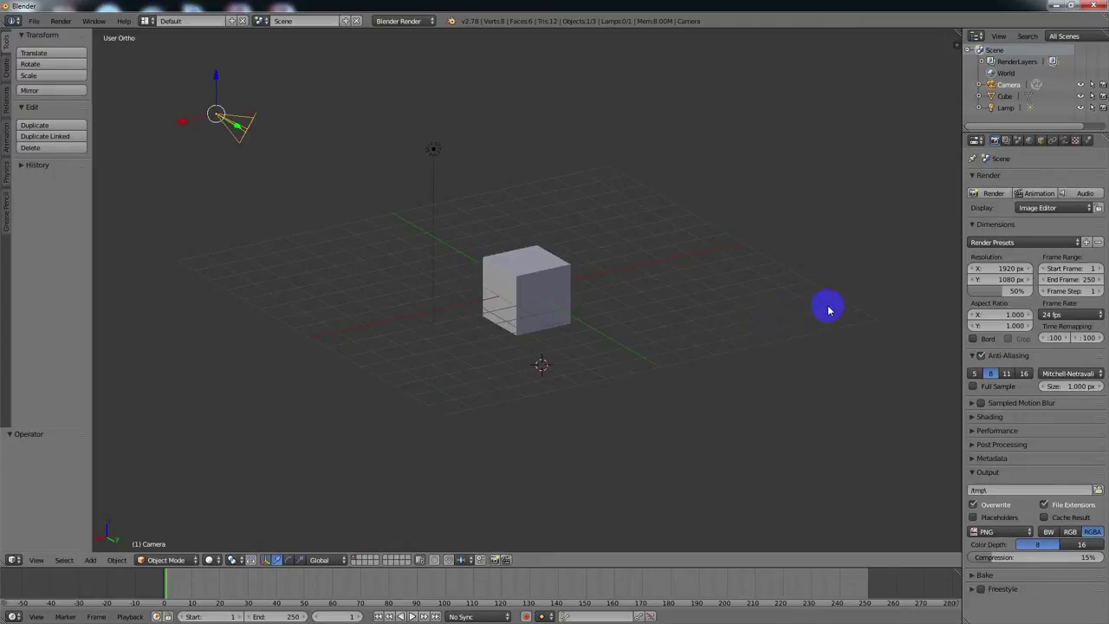
pyautogui.moveTo(829, 309); pyautogui.dragTo(809, 312, button='middle')
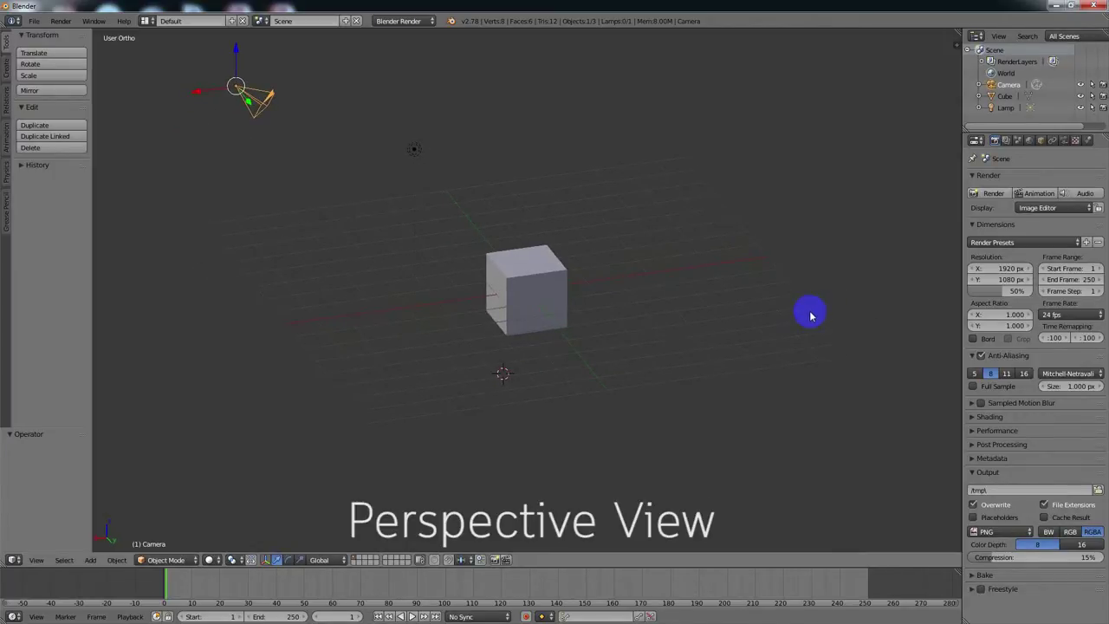
pyautogui.press('KP_5')
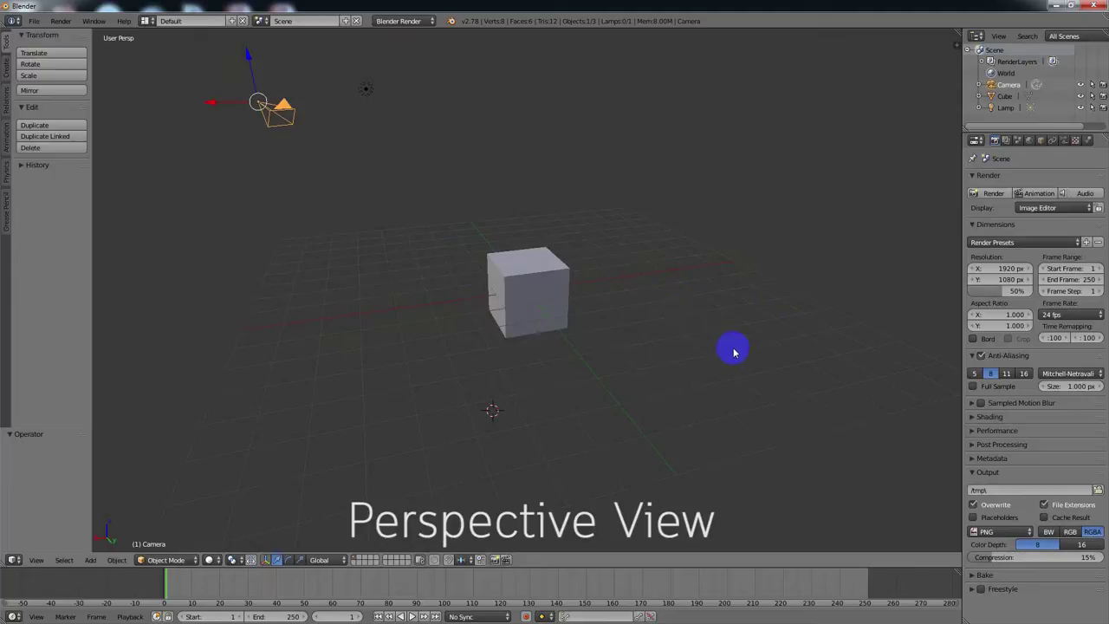
pyautogui.scroll(6, 592, 327)
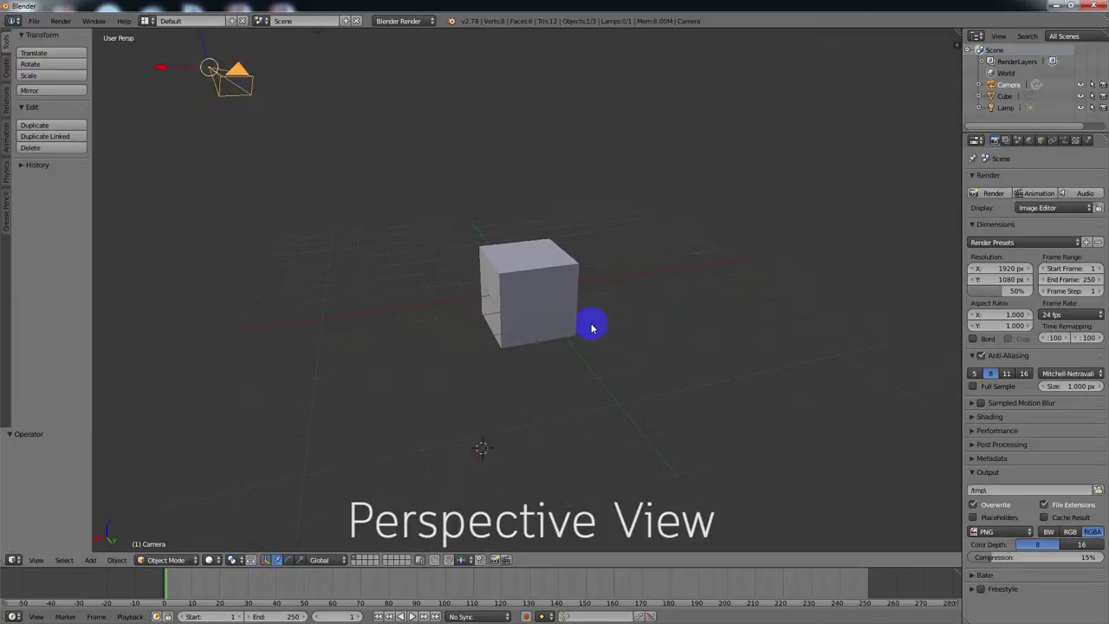
pyautogui.scroll(-8, 593, 327)
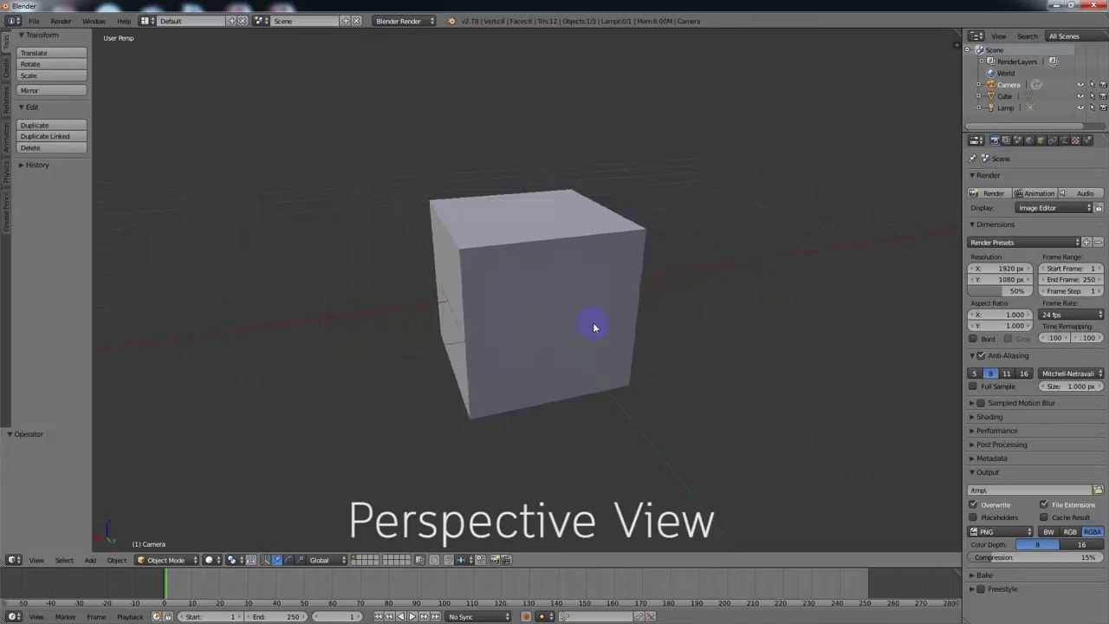
pyautogui.scroll(-2, 595, 331)
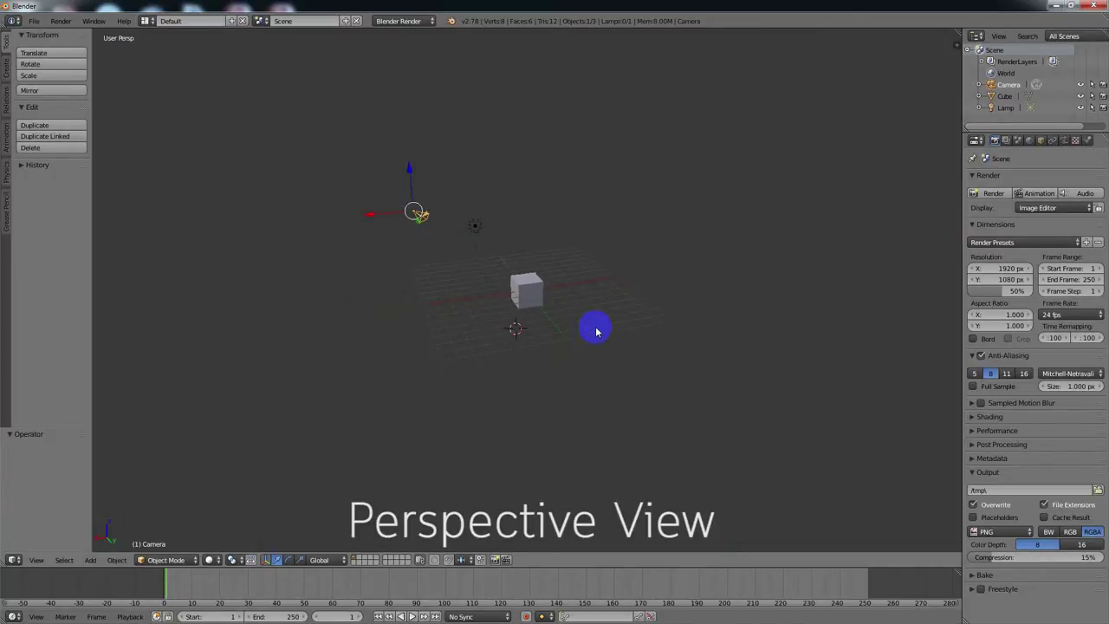
pyautogui.scroll(4, 595, 331)
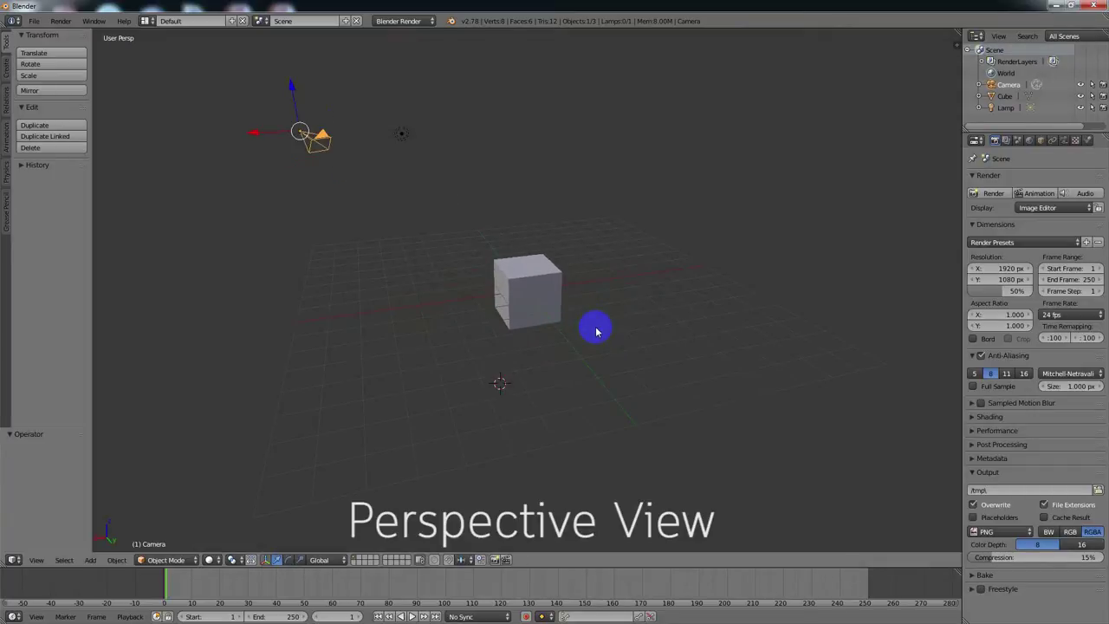
pyautogui.moveTo(735, 314); pyautogui.dragTo(610, 336, button='middle')
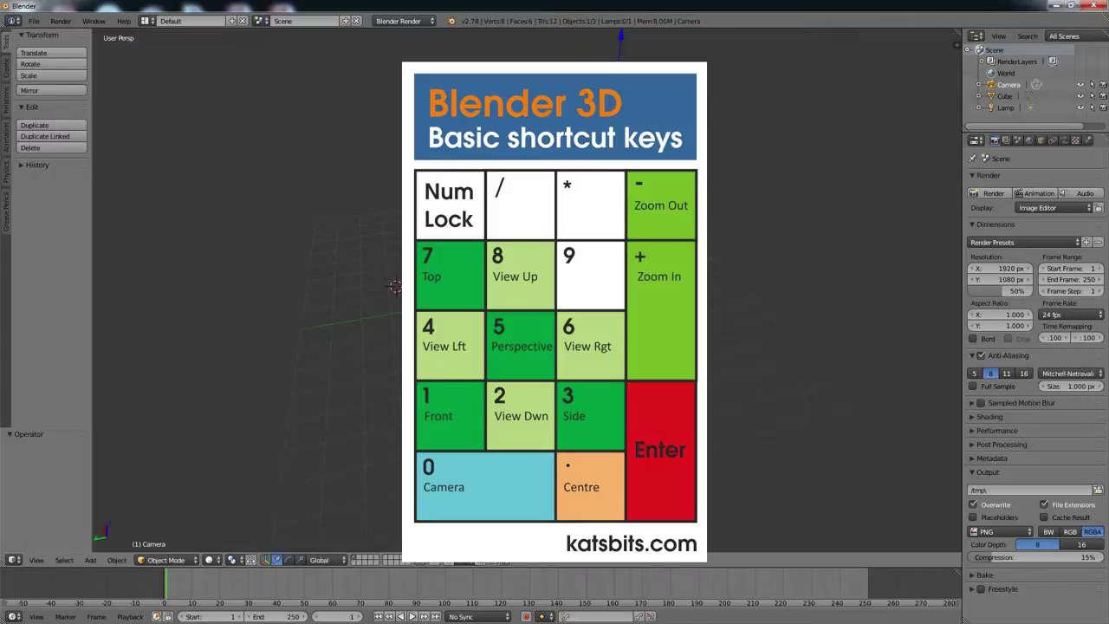
pyautogui.press('KP_5')
pyautogui.press('KP_5')
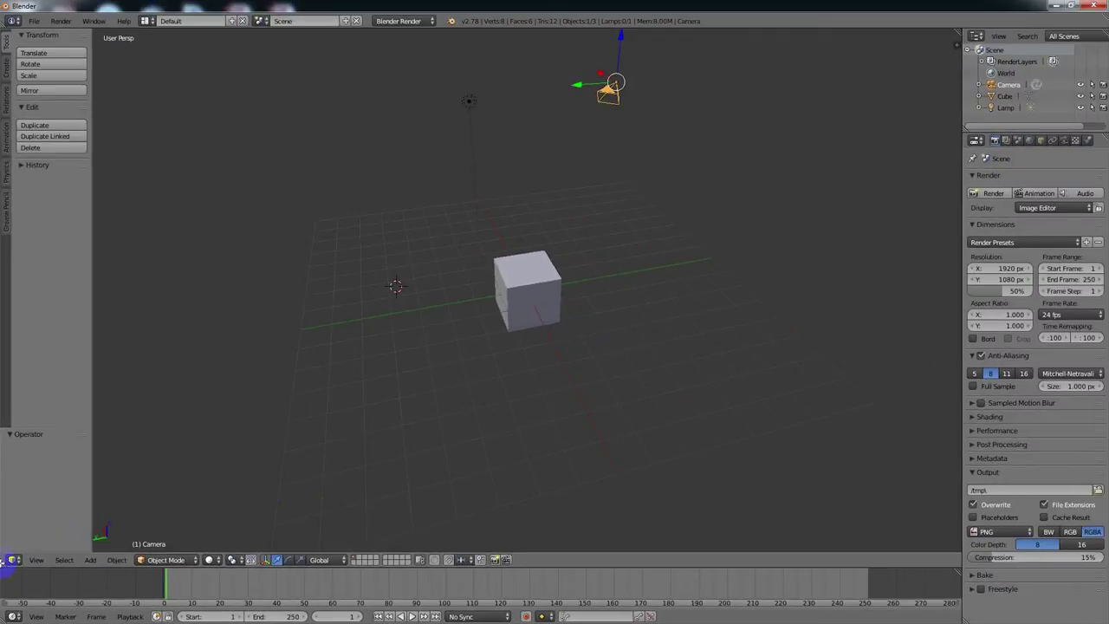
# Split the 3D viewport into two side-by-side views and merge them back into one.
pyautogui.moveTo(7, 504); pyautogui.dragTo(885, 377)
pyautogui.moveTo(457, 496); pyautogui.dragTo(527, 496)
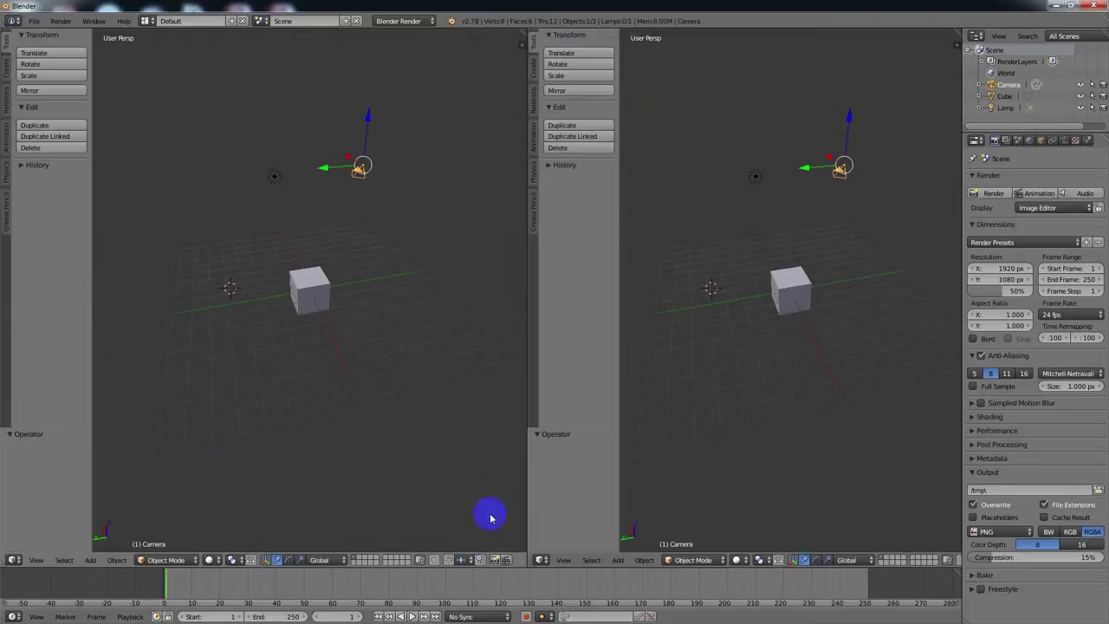
pyautogui.moveTo(531, 557); pyautogui.dragTo(474, 472)
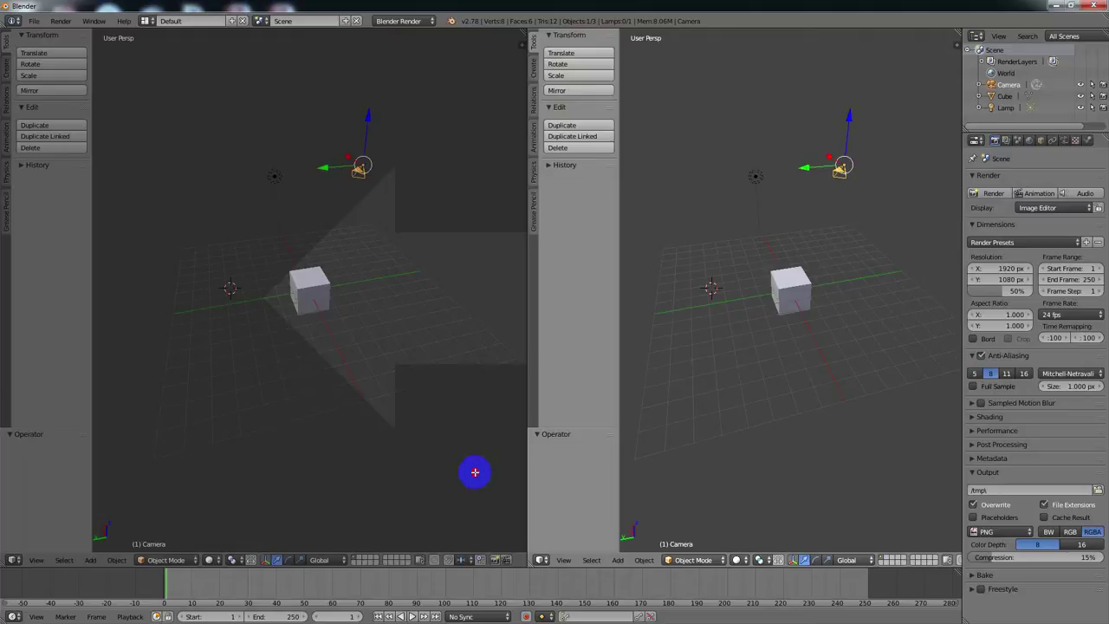
pyautogui.moveTo(474, 472); pyautogui.dragTo(478, 475)
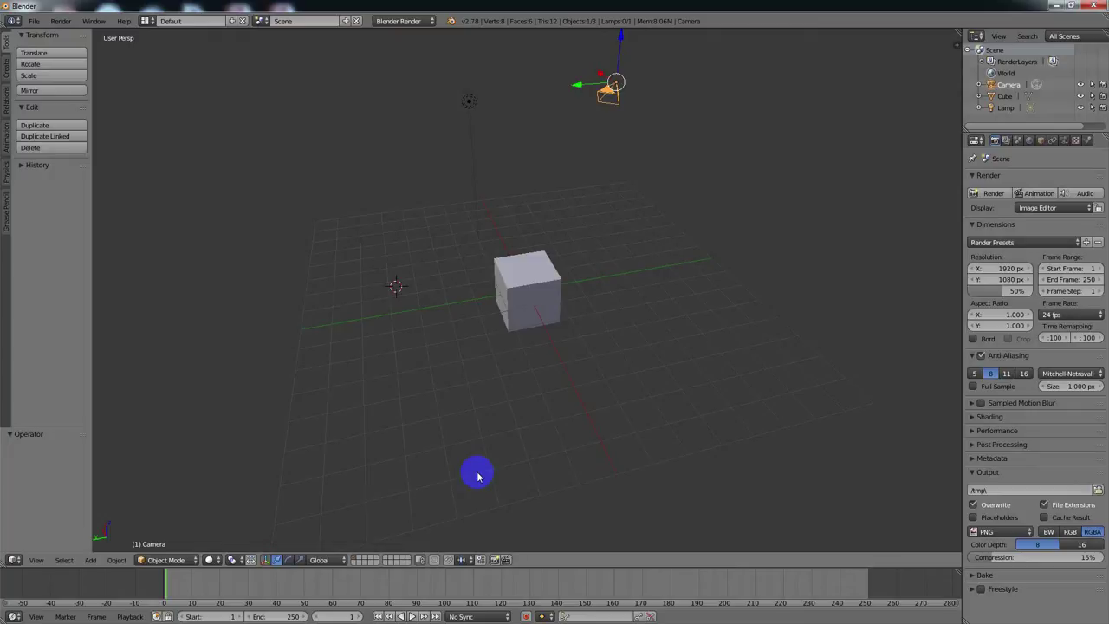
# Reposition the 3D cursor at several spots around the cube, finishing on the grid beyond the cube near the green axis.
pyautogui.click(465, 373)
pyautogui.click(661, 349)
pyautogui.click(373, 262)
pyautogui.click(639, 225)
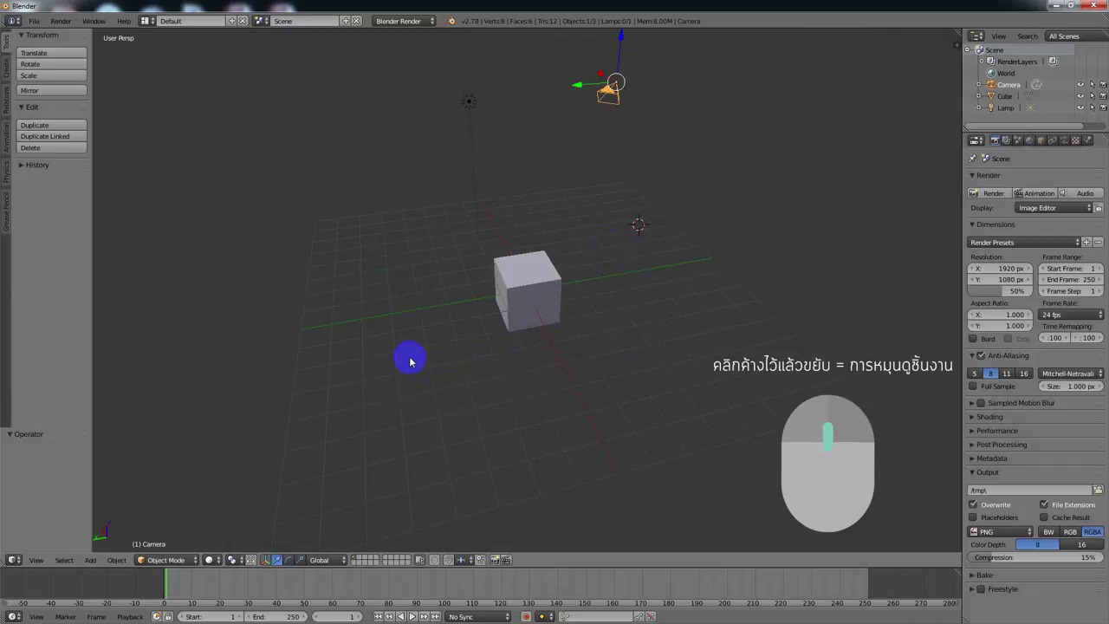
# Inspect the scene by orbiting around the cube, zooming in and out, and panning the view.
pyautogui.moveTo(411, 361); pyautogui.dragTo(389, 366, button='middle')
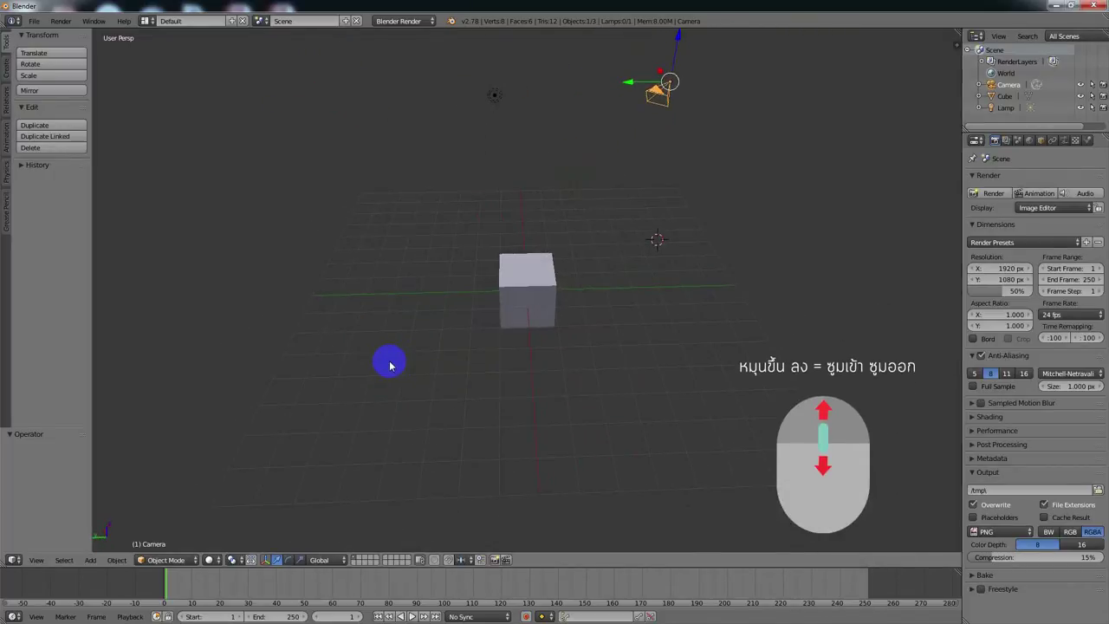
pyautogui.scroll(2, 542, 341)
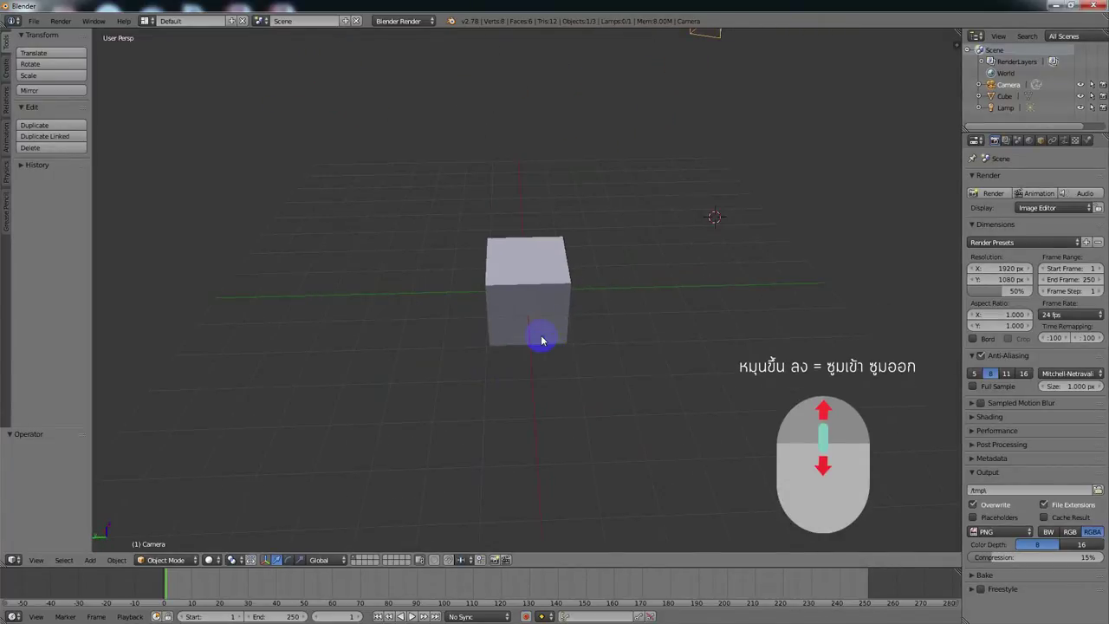
pyautogui.scroll(2, 542, 340)
pyautogui.scroll(-6, 544, 341)
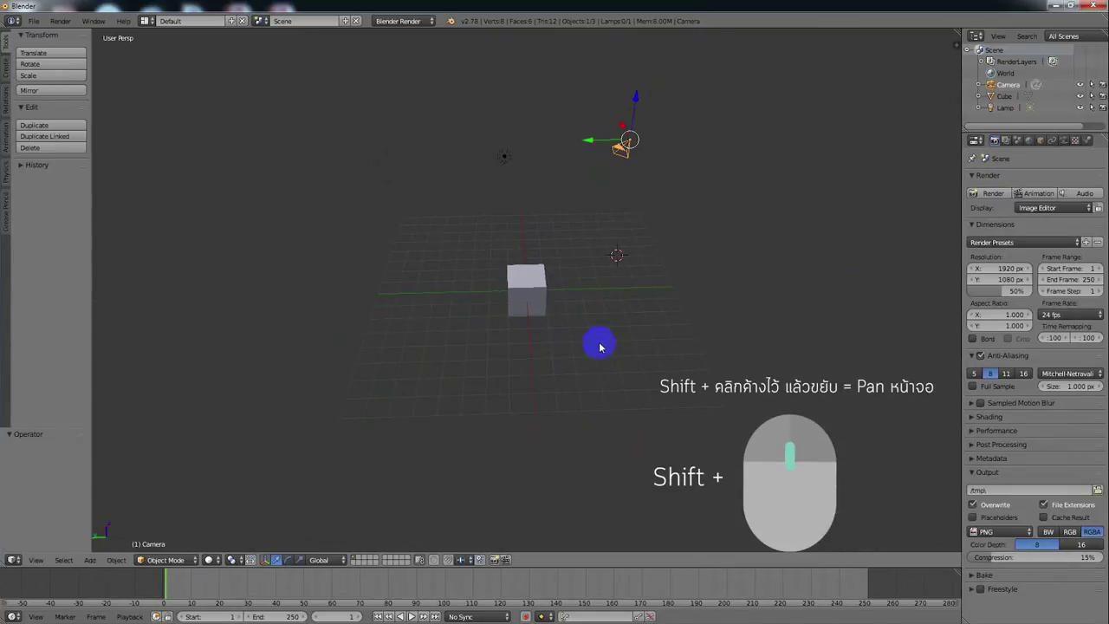
pyautogui.keyDown('shift'); pyautogui.moveTo(628, 341); pyautogui.dragTo(653, 349, button='middle'); pyautogui.keyUp('shift')
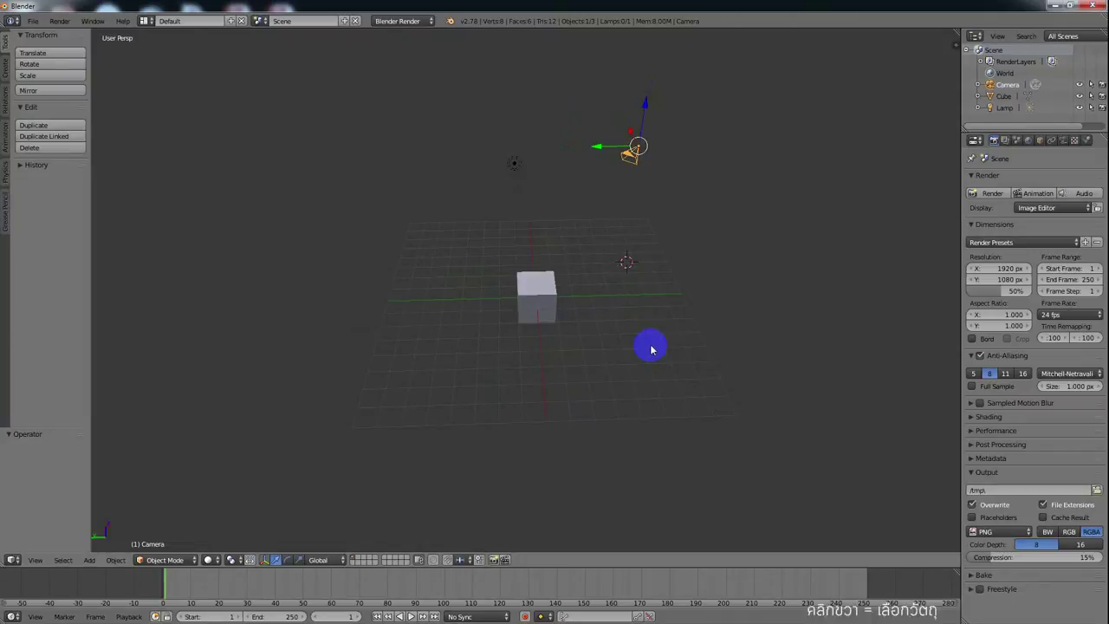
# Switch the selection between the cube and the camera, finishing with the cube selected.
pyautogui.rightClick(531, 295)
pyautogui.rightClick(641, 151)
pyautogui.rightClick(592, 239)
pyautogui.rightClick(539, 282)
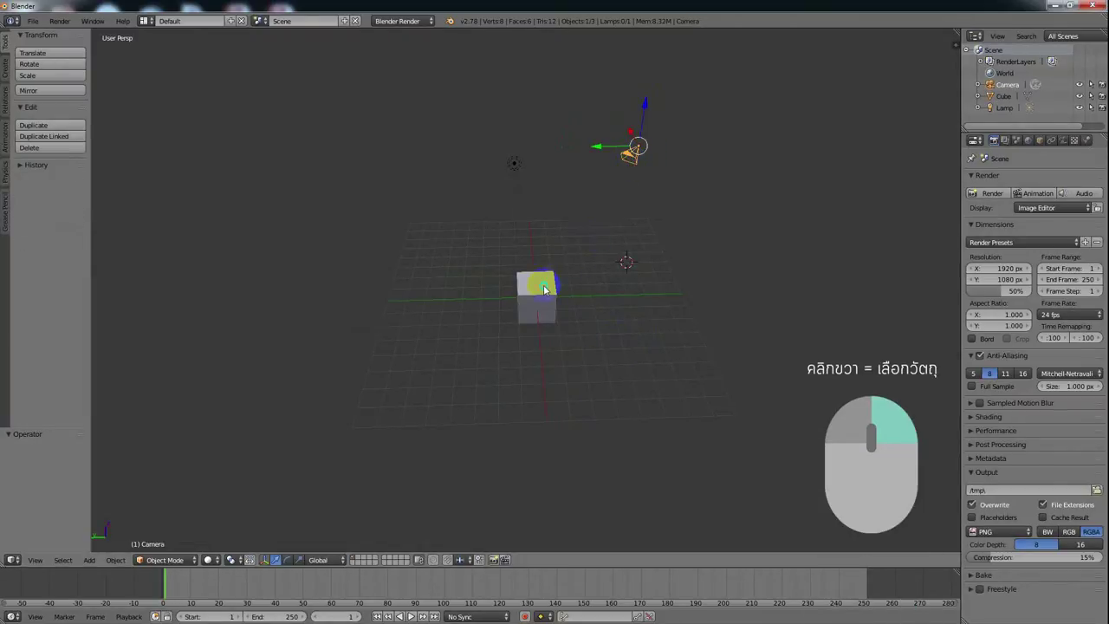
pyautogui.rightClick(638, 366)
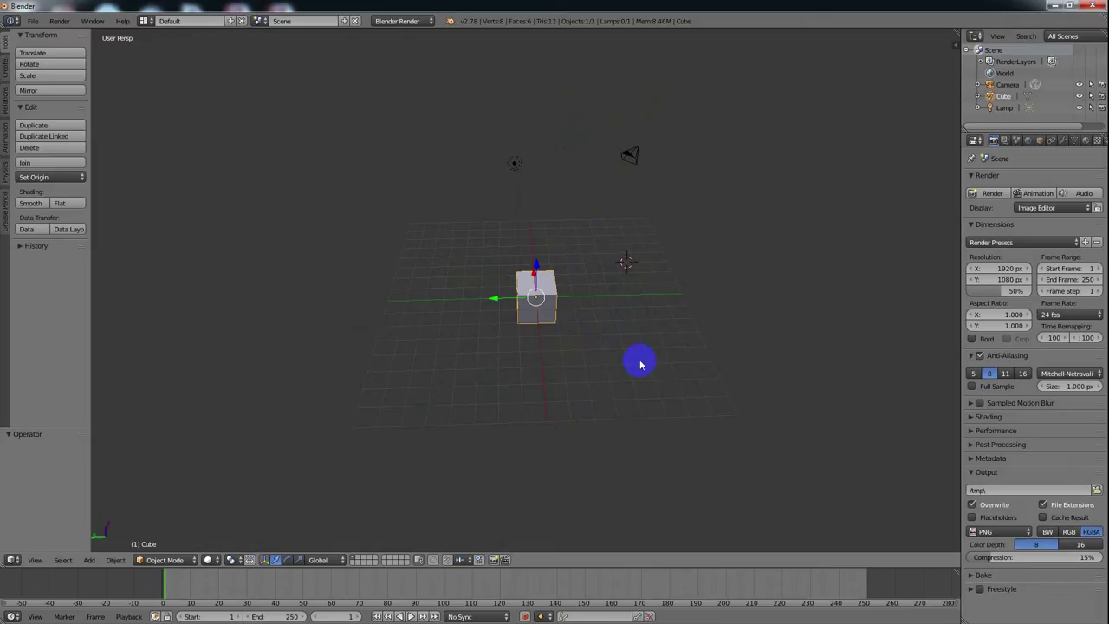
# Look over the interaction modes available for the cube while staying in Object Mode.
pyautogui.moveTo(604, 339); pyautogui.dragTo(578, 331, button='middle')
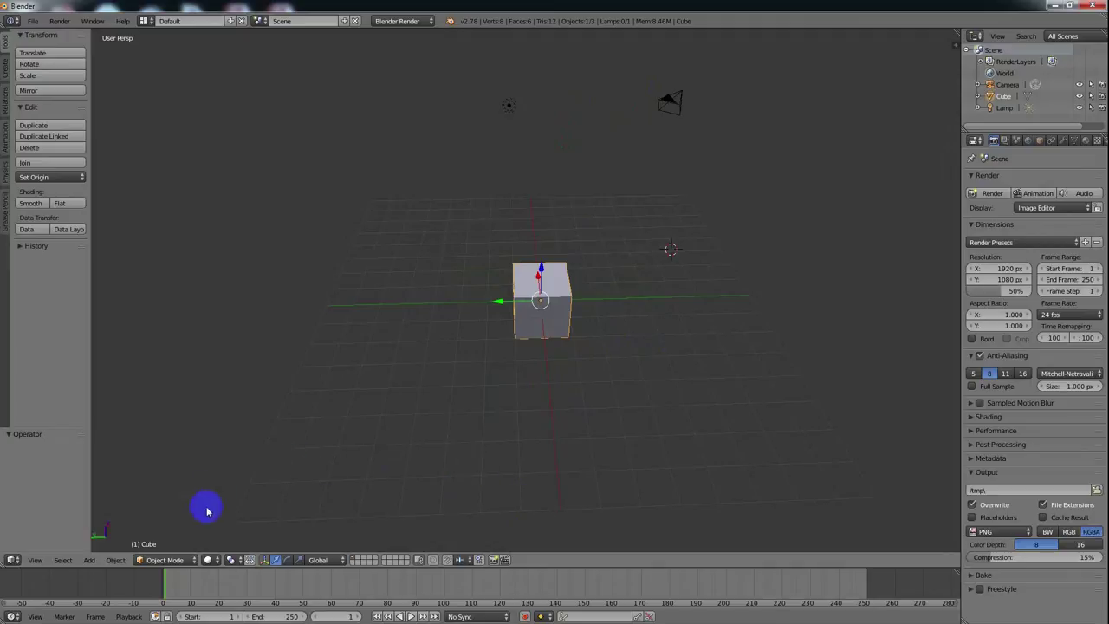
pyautogui.click(190, 559)
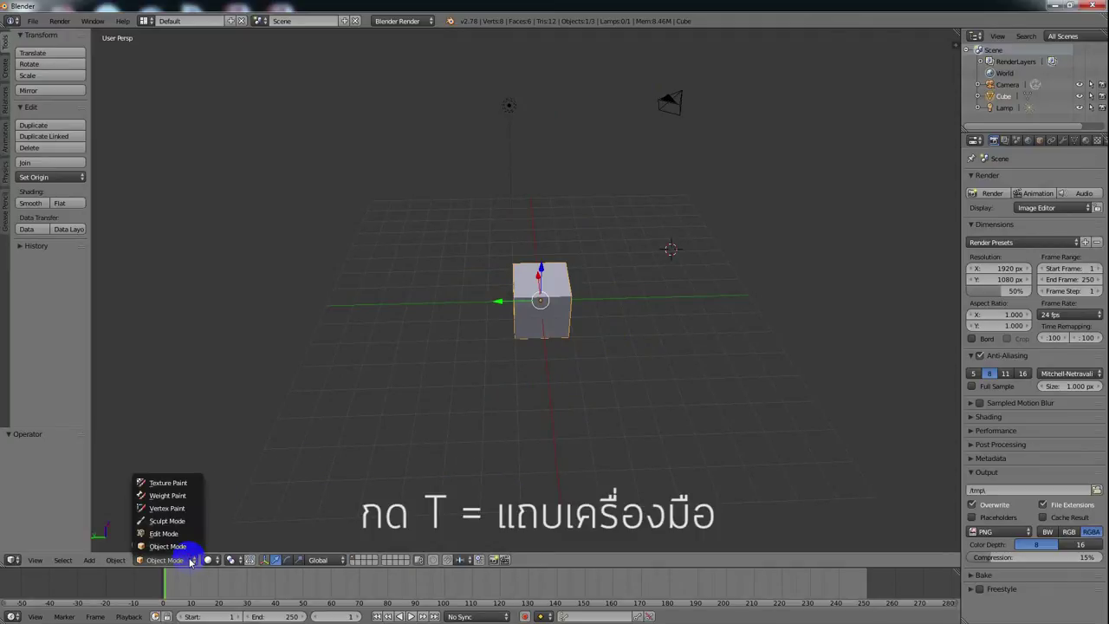
pyautogui.click(189, 559)
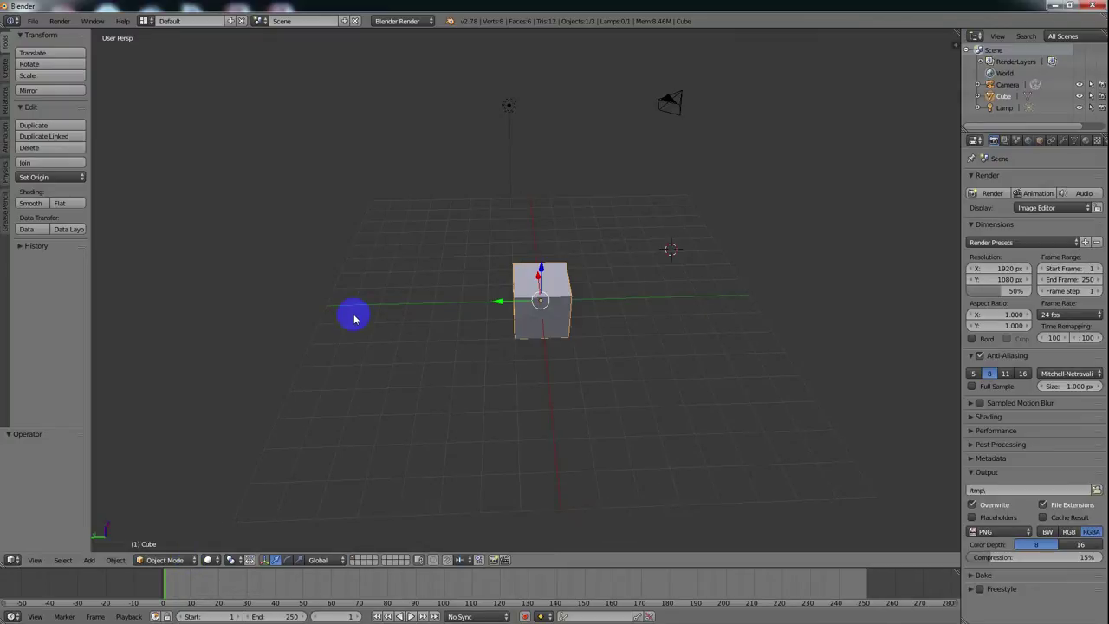
# Hide and restore the tool shelf, and show the viewport's properties region with the cube's transform values.
pyautogui.press('t')
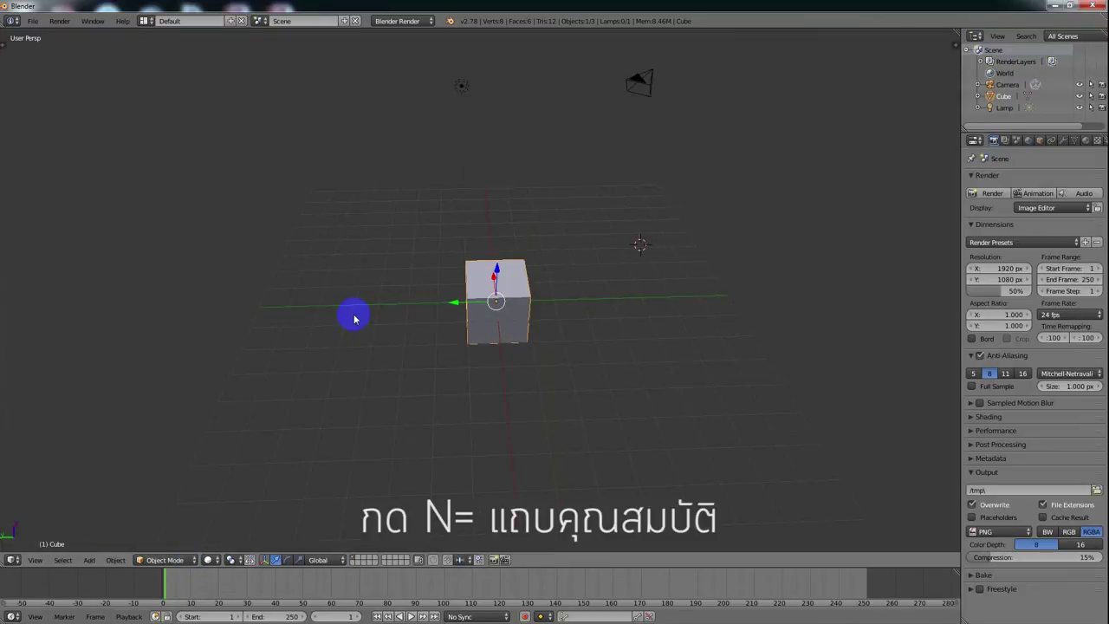
pyautogui.press('t')
pyautogui.press('n')
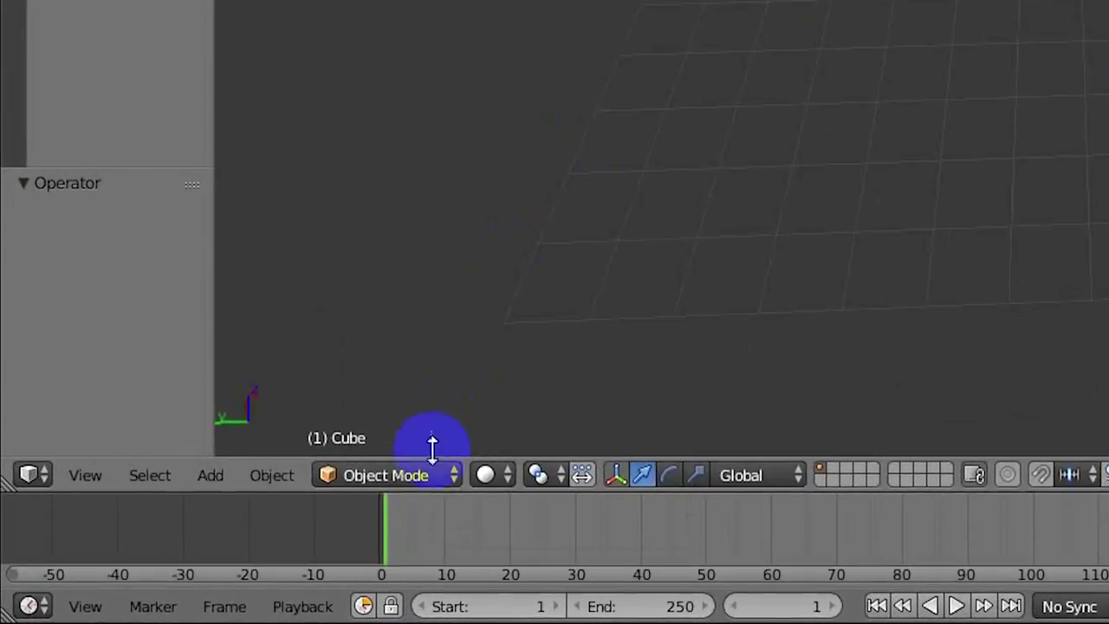
pyautogui.click(452, 476)
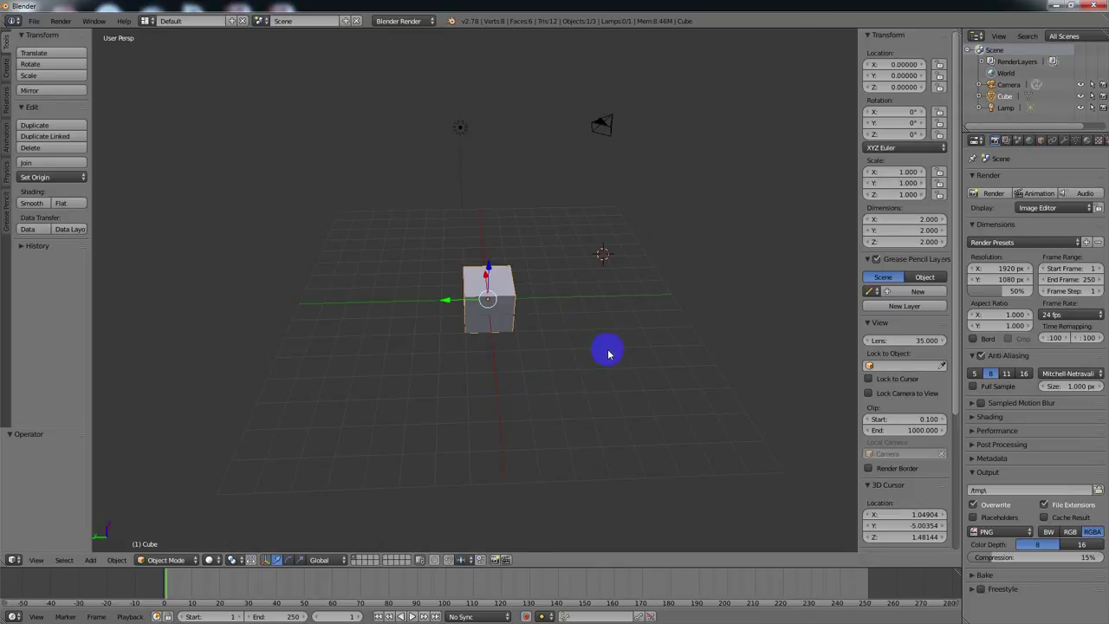
# Render the current frame from the camera's view and close the render result.
pyautogui.press('F12')
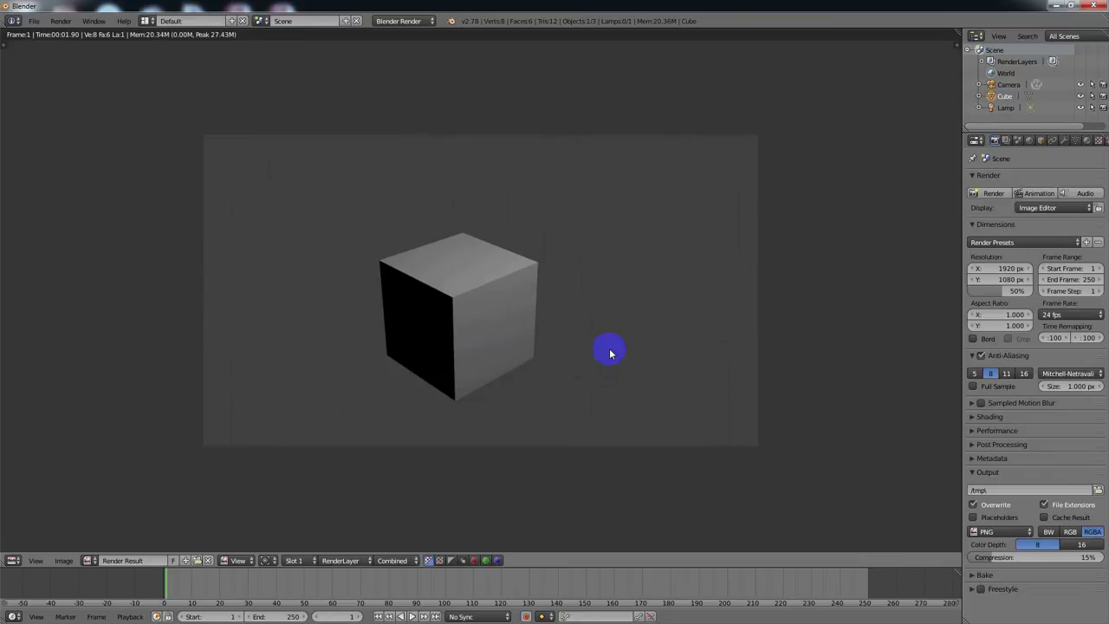
pyautogui.press('Escape')
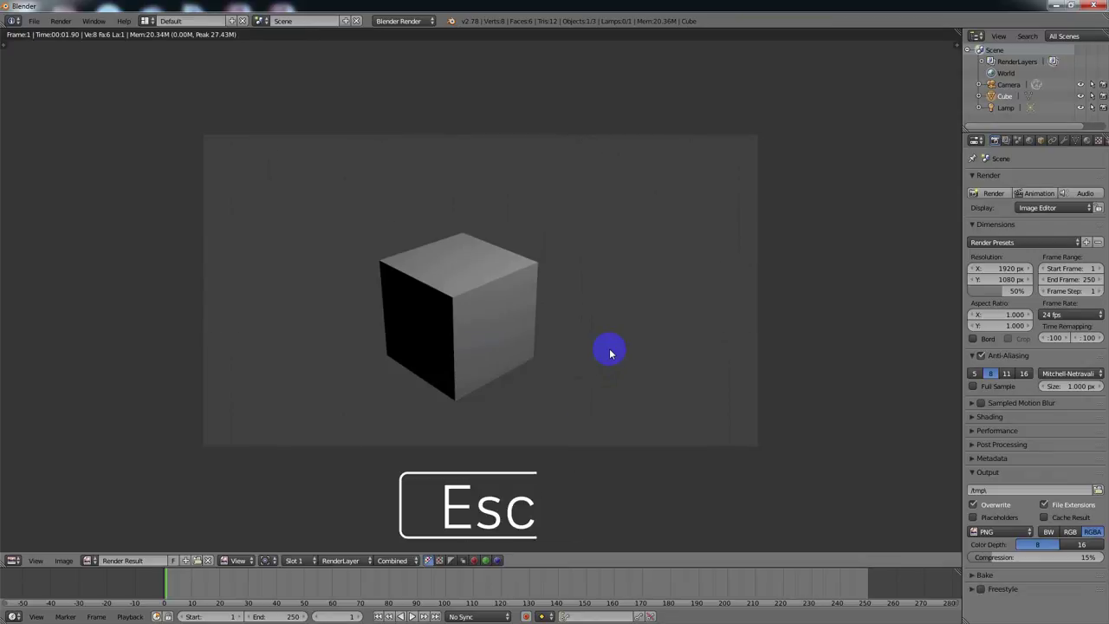